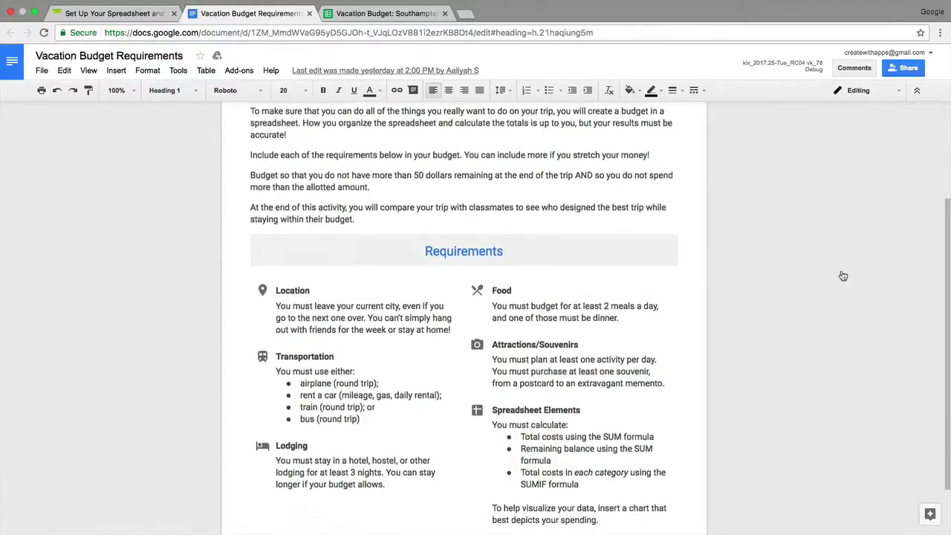
{"action": "scroll", "coordinate": [843, 276], "scroll_direction": "down", "scroll_amount": 1}
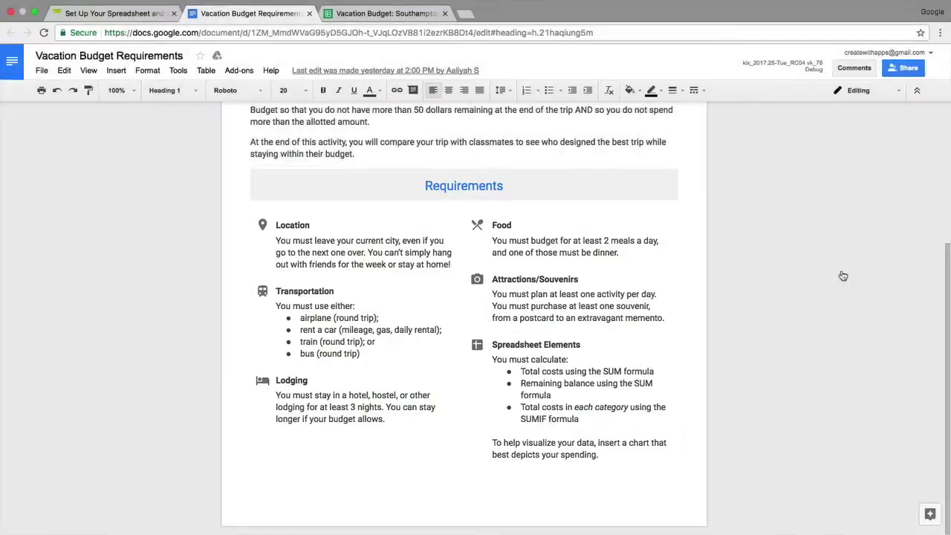
Scroll through the Vacation Budget Requirements doc, then close its browser tab
{"action": "left_click", "coordinate": [309, 14]}
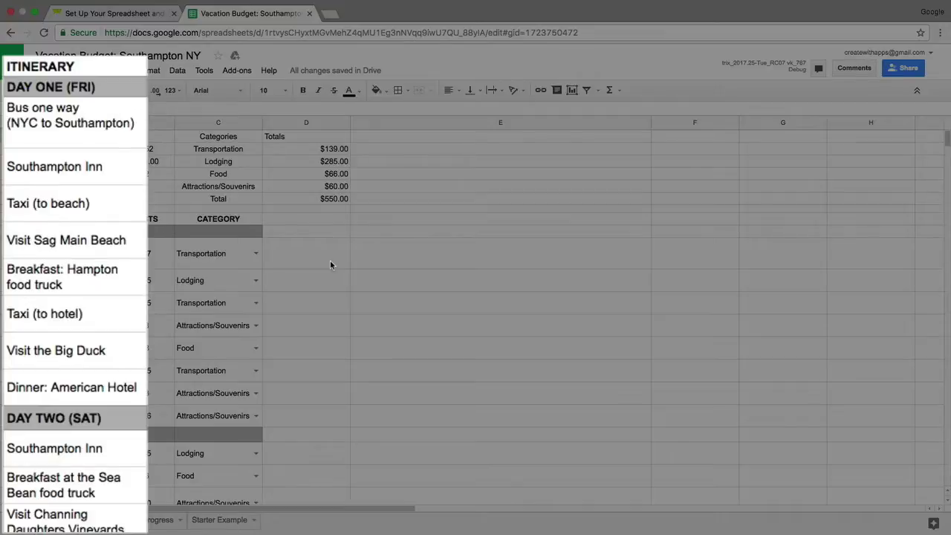
{"action": "scroll", "coordinate": [330, 264], "scroll_direction": "down", "scroll_amount": 1}
{"action": "scroll", "coordinate": [330, 265], "scroll_direction": "down", "scroll_amount": 1}
{"action": "scroll", "coordinate": [331, 264], "scroll_direction": "down", "scroll_amount": 1}
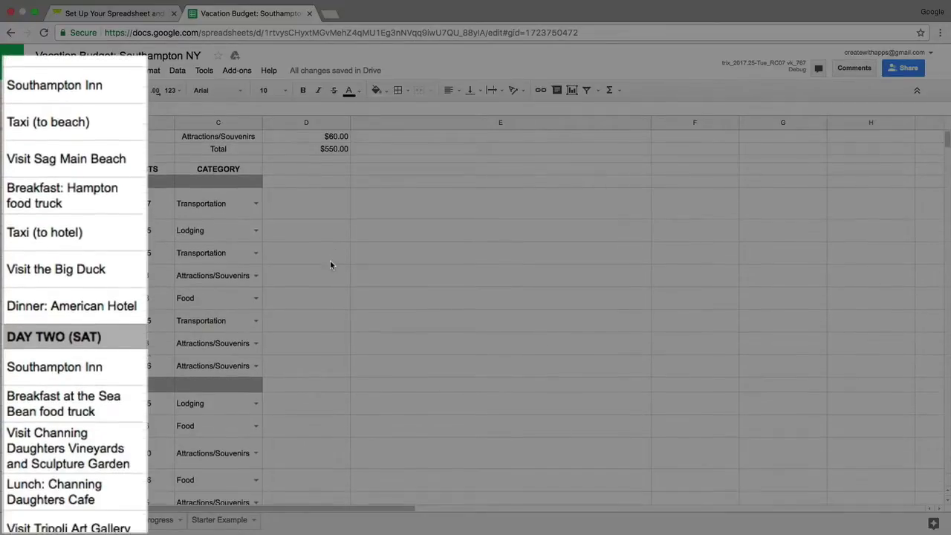
{"action": "scroll", "coordinate": [331, 264], "scroll_direction": "down", "scroll_amount": 1}
{"action": "scroll", "coordinate": [331, 265], "scroll_direction": "down", "scroll_amount": 2}
{"action": "scroll", "coordinate": [330, 265], "scroll_direction": "down", "scroll_amount": 1}
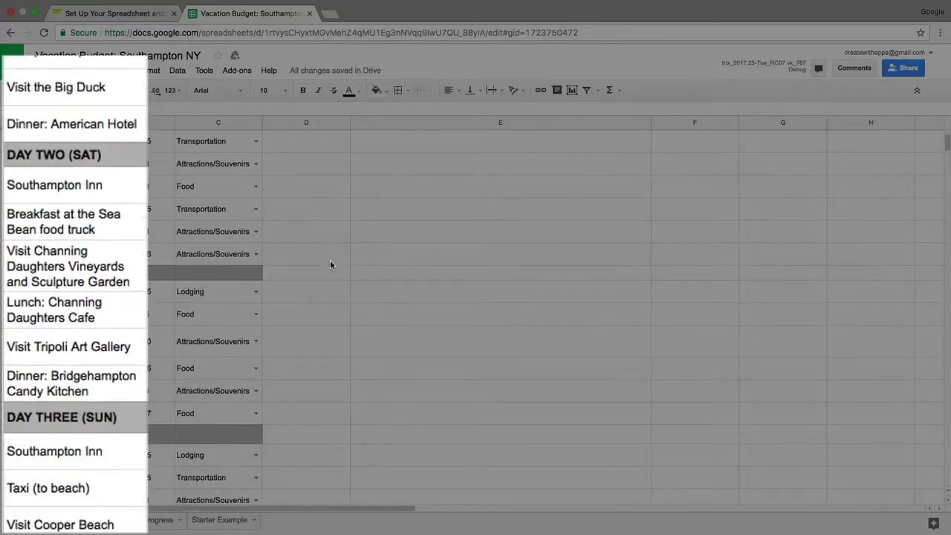
{"action": "scroll", "coordinate": [330, 264], "scroll_direction": "down", "scroll_amount": 1}
{"action": "scroll", "coordinate": [330, 260], "scroll_direction": "down", "scroll_amount": 1}
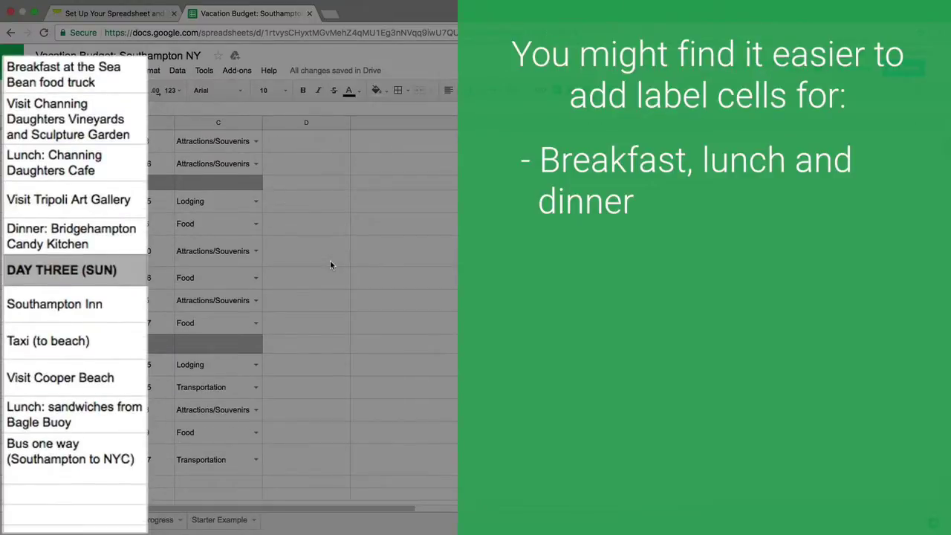
{"action": "scroll", "coordinate": [330, 264], "scroll_direction": "up", "scroll_amount": 2}
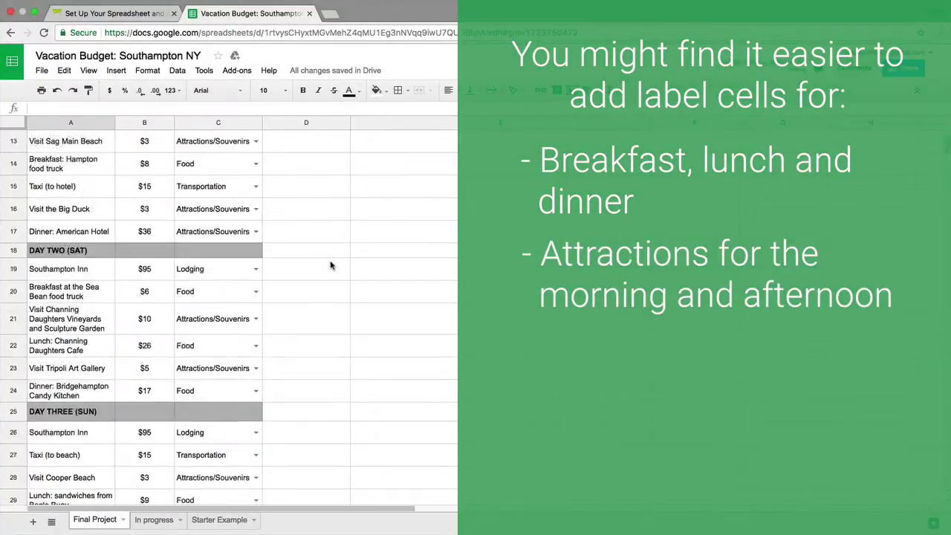
{"action": "scroll", "coordinate": [330, 265], "scroll_direction": "up", "scroll_amount": 1}
{"action": "scroll", "coordinate": [331, 265], "scroll_direction": "up", "scroll_amount": 1}
{"action": "scroll", "coordinate": [331, 265], "scroll_direction": "up", "scroll_amount": 1}
{"action": "scroll", "coordinate": [331, 266], "scroll_direction": "up", "scroll_amount": 1}
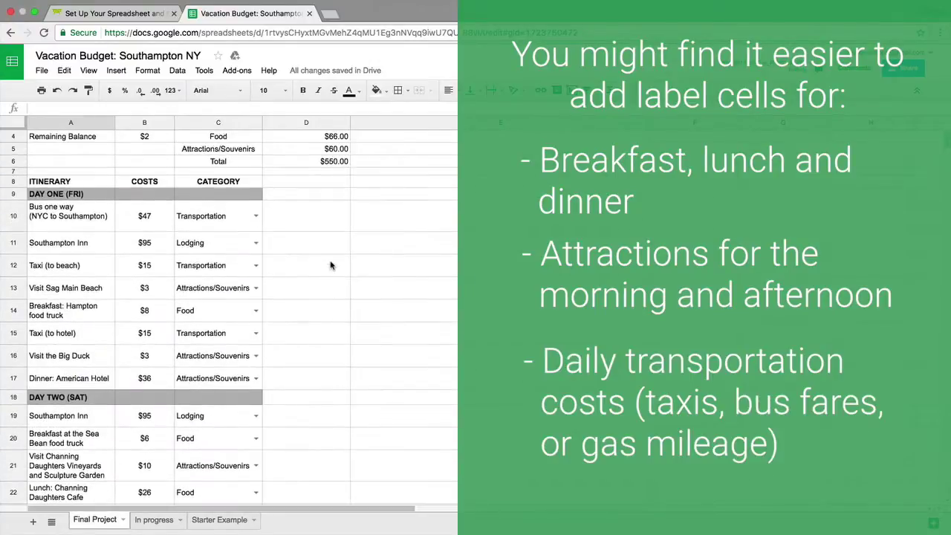
{"action": "scroll", "coordinate": [331, 266], "scroll_direction": "up", "scroll_amount": 1}
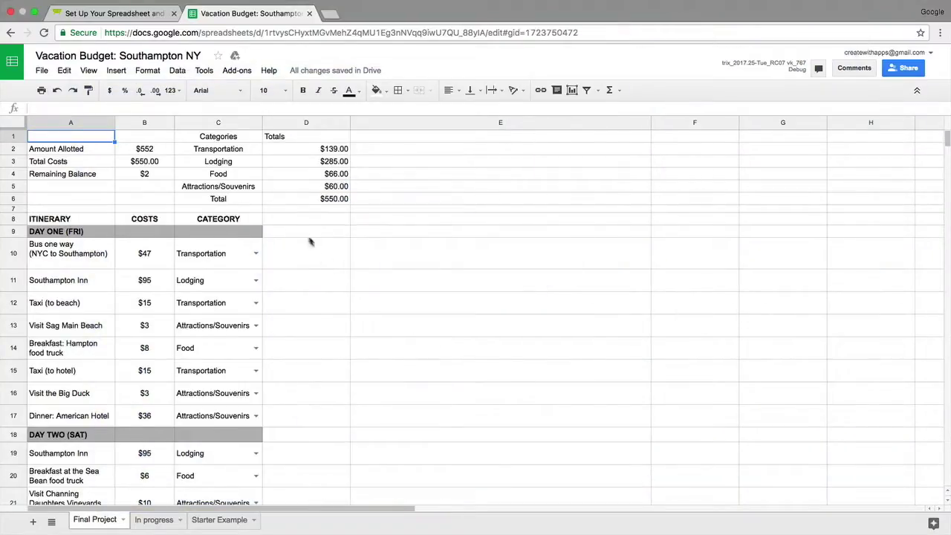
Select cell B3 to show its =SUM(B9:B) formula behind the $550.00 total
{"action": "left_click", "coordinate": [162, 162]}
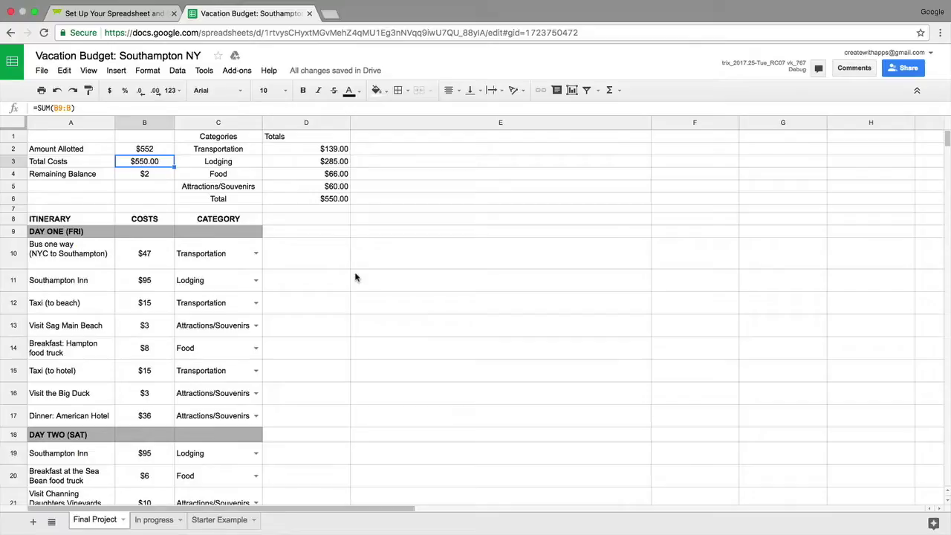
Go to the Research Your Spring Break Trip lesson page in CS First and dismiss the survey
{"action": "left_click", "coordinate": [145, 15]}
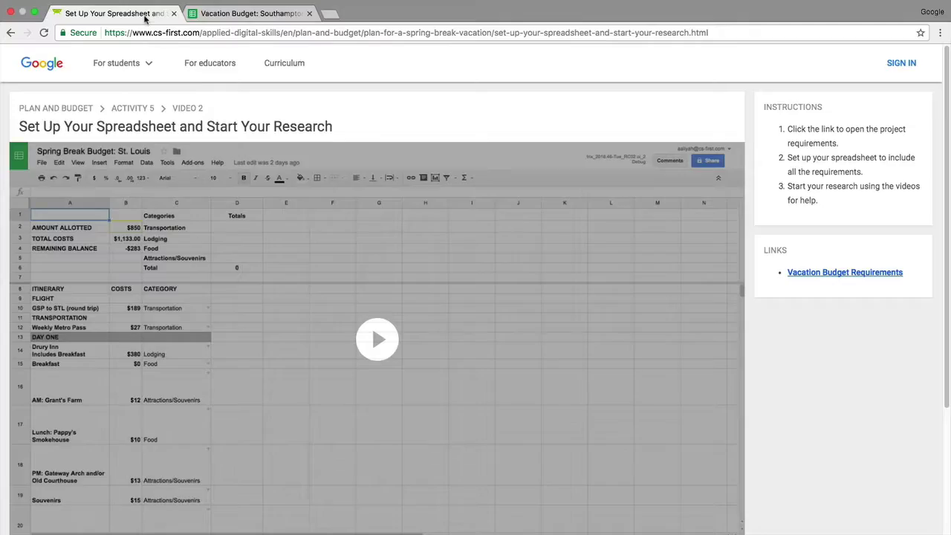
{"action": "scroll", "coordinate": [810, 399], "scroll_direction": "down", "scroll_amount": 2}
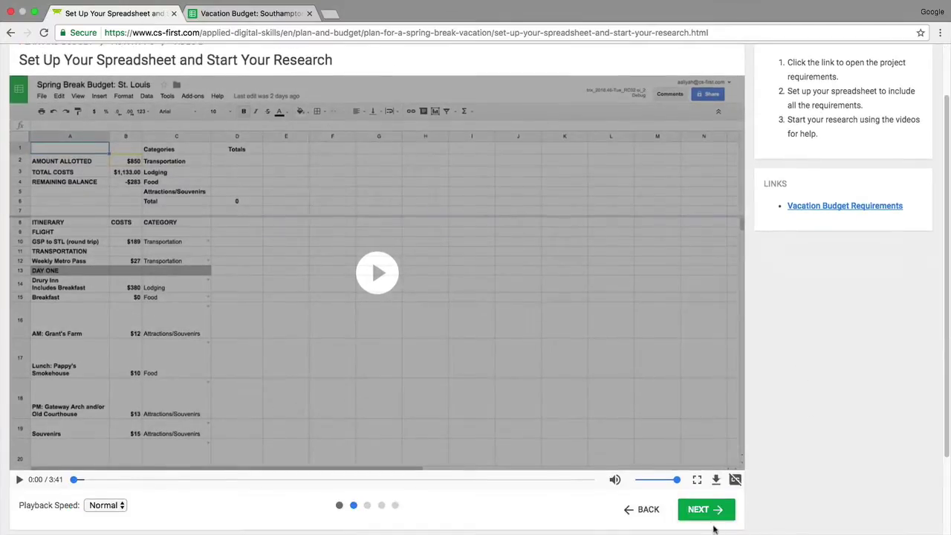
{"action": "left_click", "coordinate": [706, 510]}
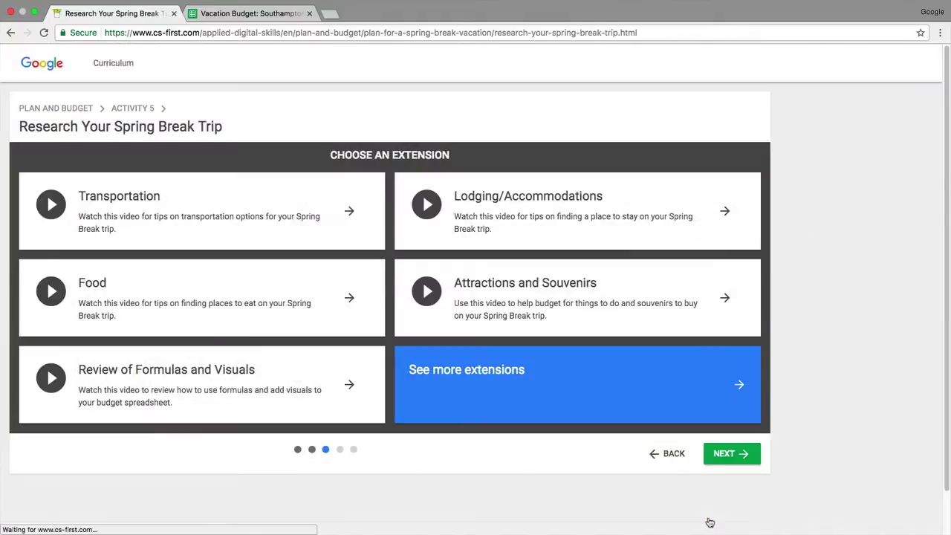
{"action": "left_click", "coordinate": [928, 346]}
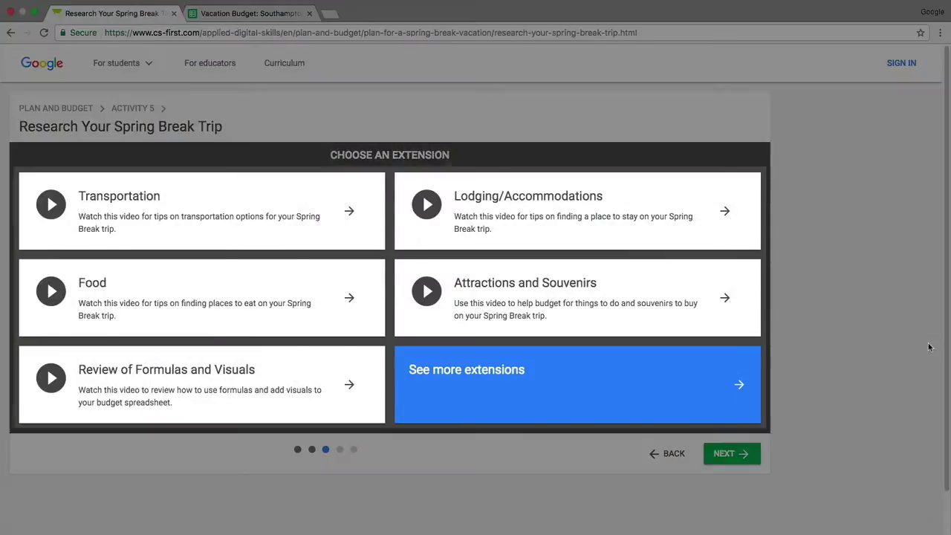